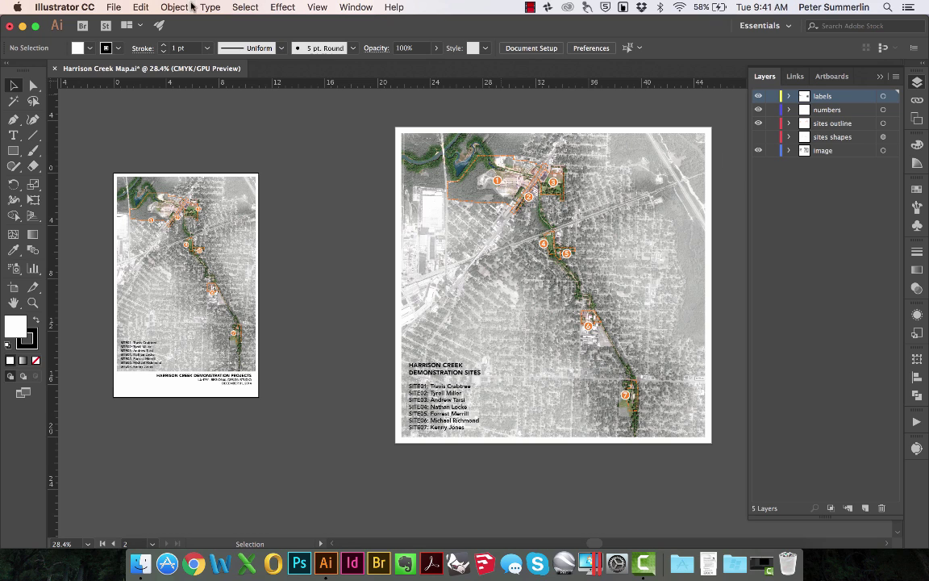
Save a copy of the Harrison Creek map in Adobe PDF format as 'Harrison Creek Map copy.pdf'.
left_click(114, 7)
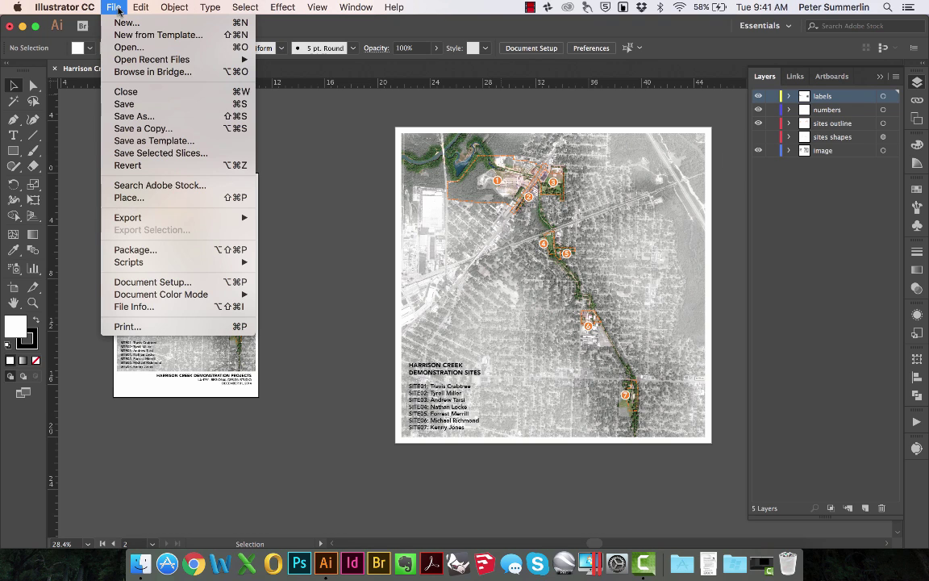
left_click(145, 130)
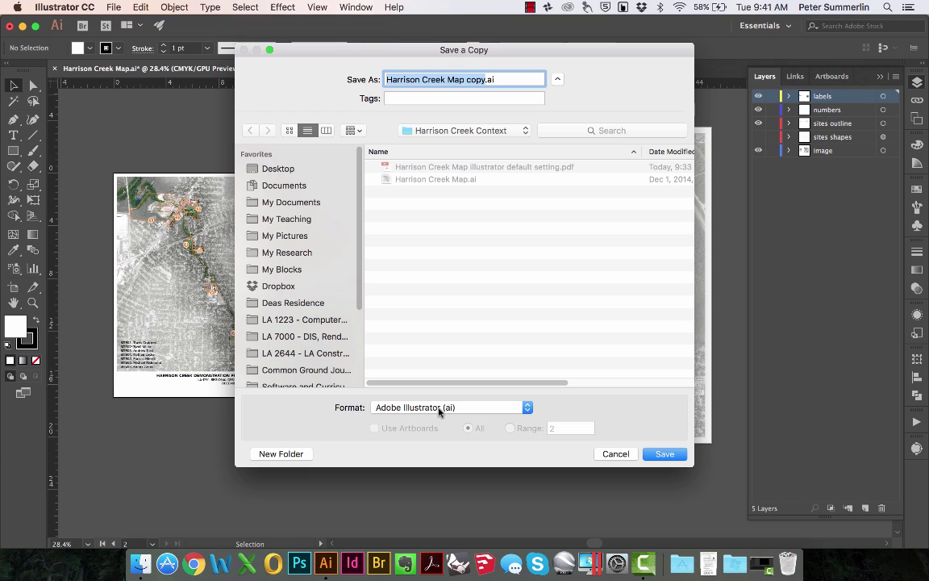
left_click(440, 409)
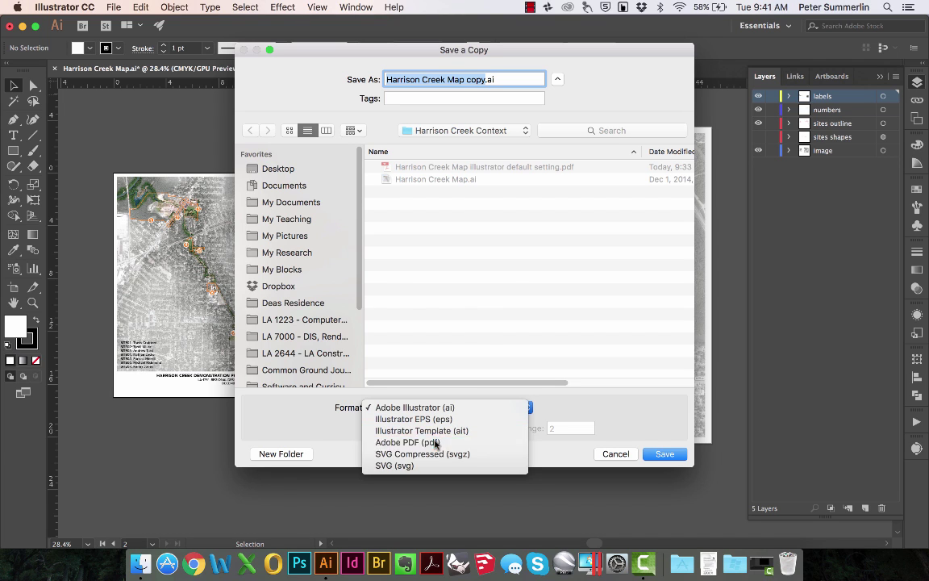
left_click(436, 443)
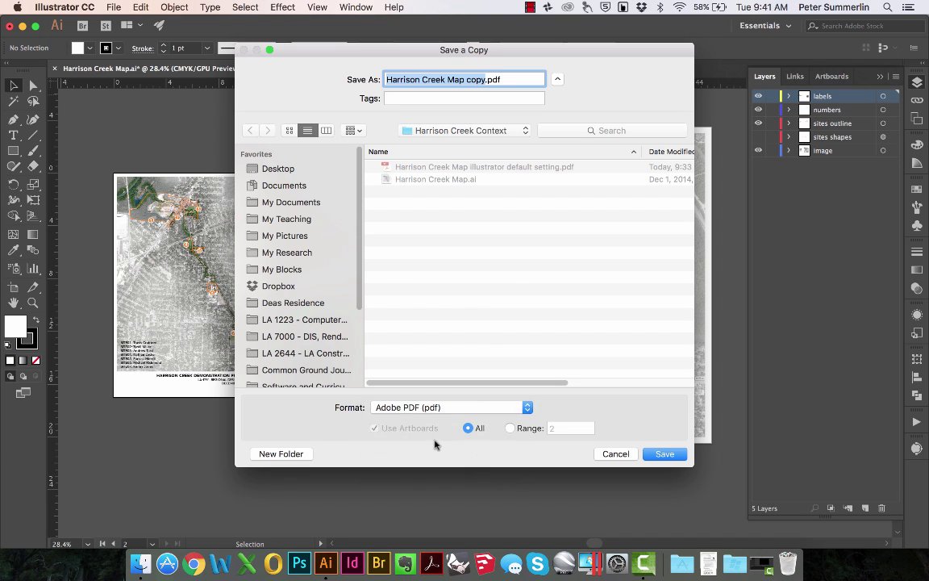
left_click(665, 455)
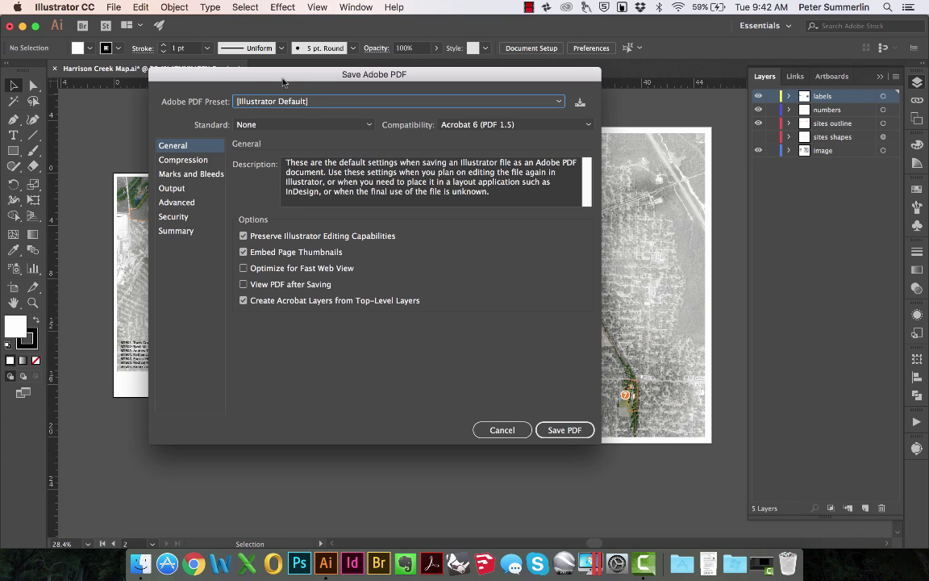
Switch the Adobe PDF preset from [Illustrator Default] to [Smallest File Size].
left_click(338, 102)
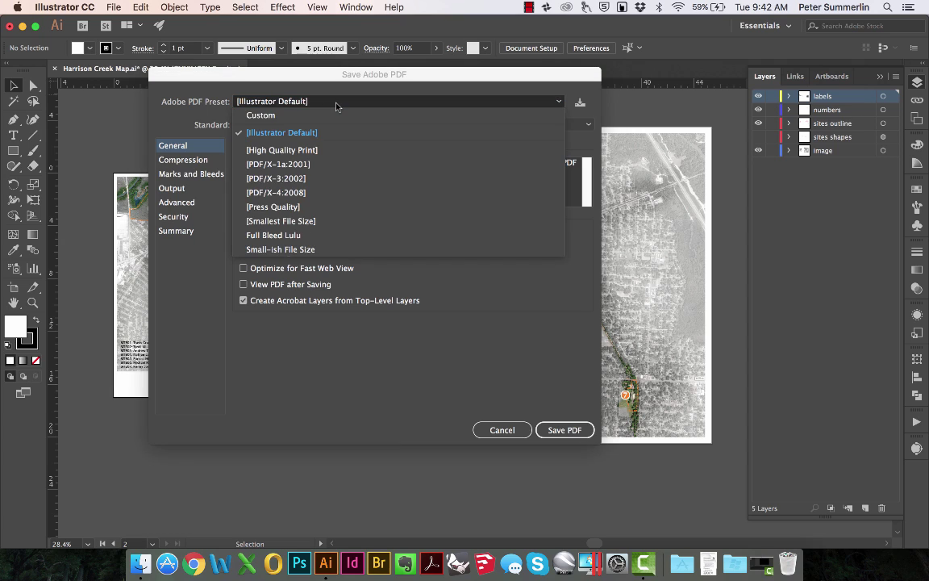
left_click(313, 222)
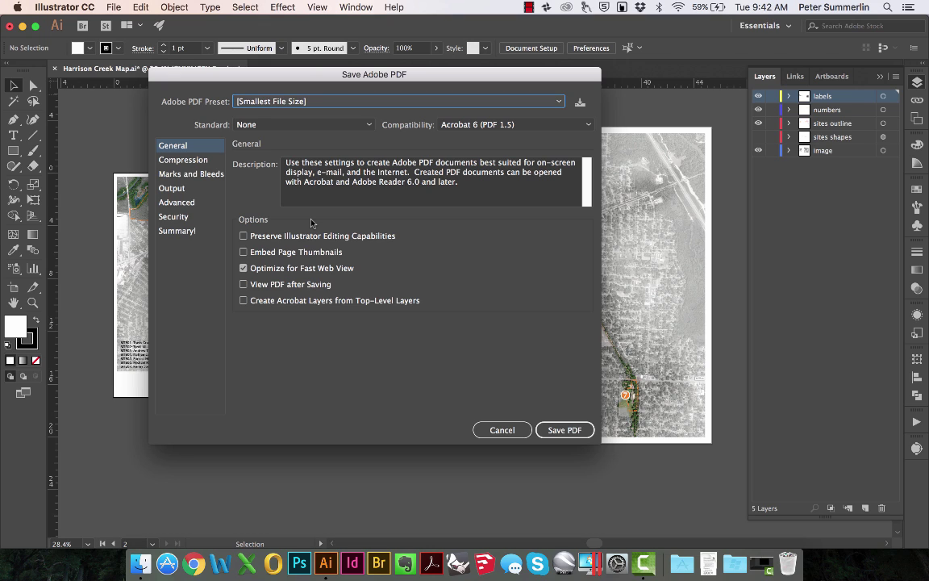
Under Compression, downsample color images to 300 ppi above 450 and grayscale images to 300 ppi.
left_click(190, 161)
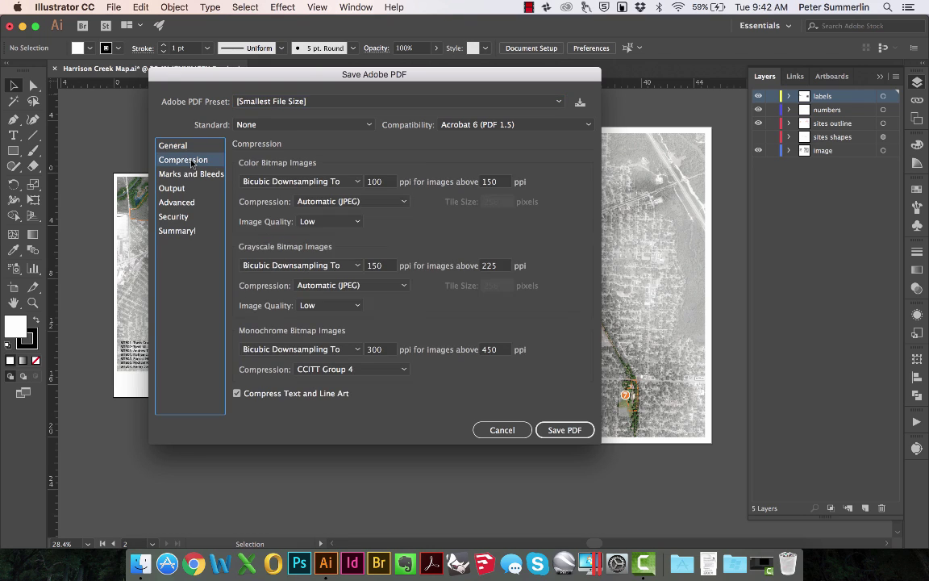
left_click(379, 182)
double_click(380, 185)
type("300")
key("Tab")
type("450")
left_click(383, 270)
double_click(384, 272)
type("300")
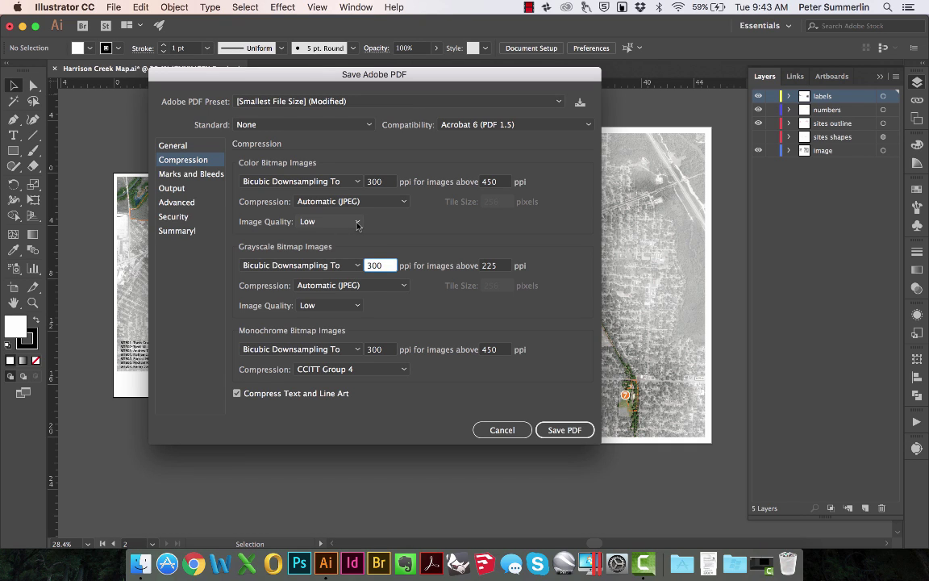
Set Image Quality to High for both color and grayscale images.
left_click(357, 222)
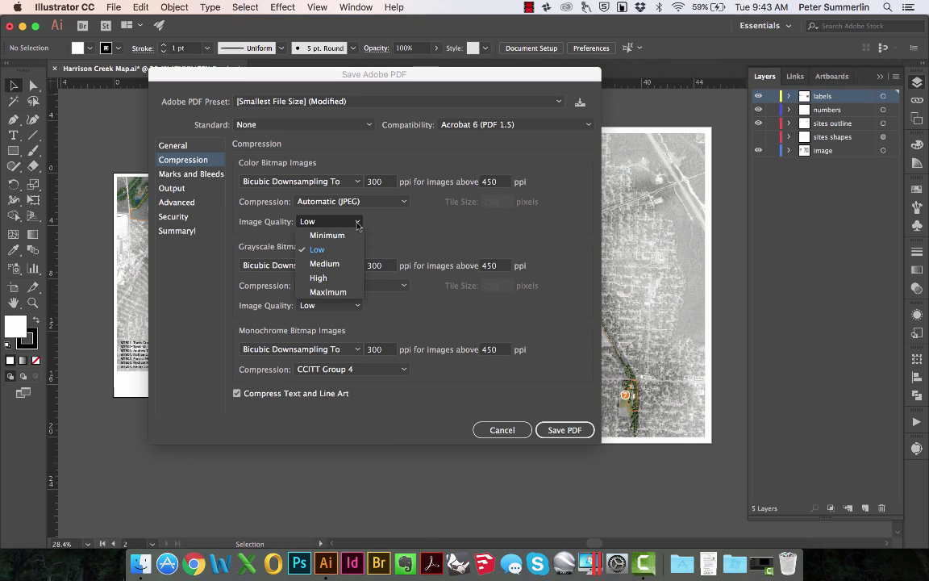
left_click(347, 278)
left_click(355, 310)
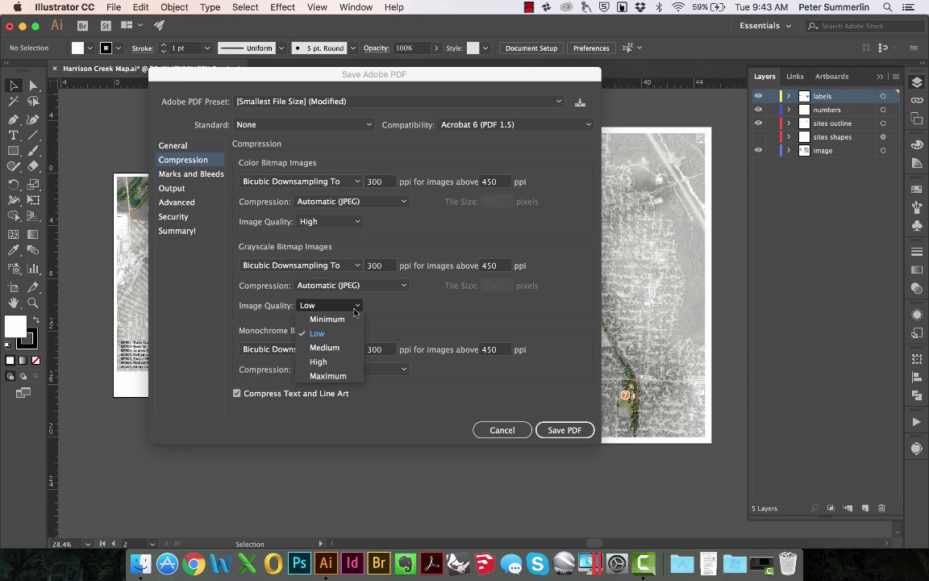
left_click(345, 358)
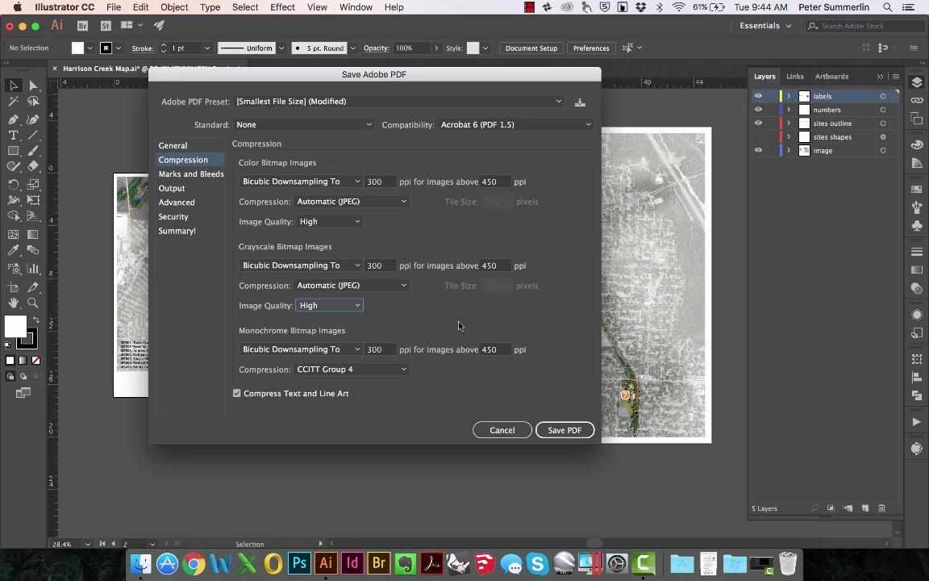
Save the current PDF settings as a new preset named 'Small-ish Size'.
left_click(580, 105)
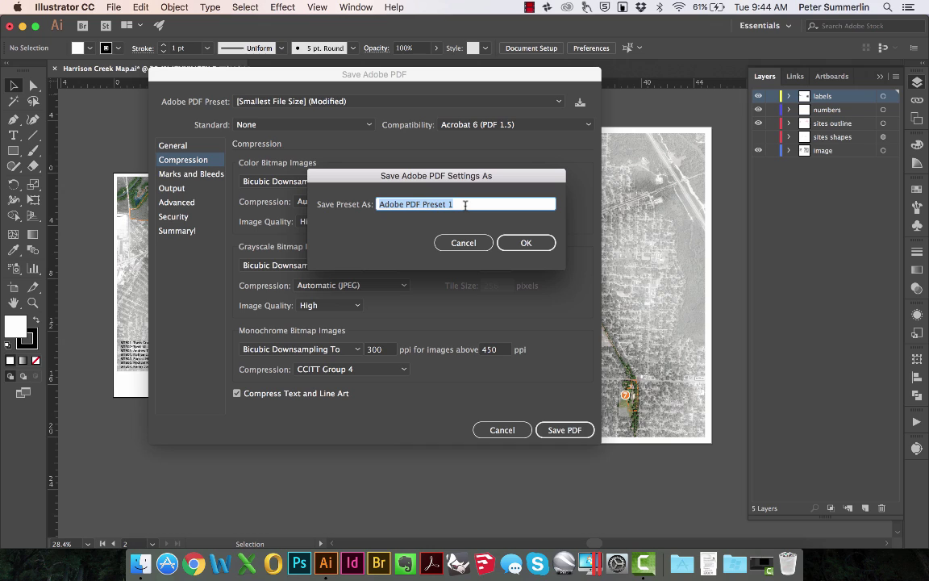
type("Small-ish Size")
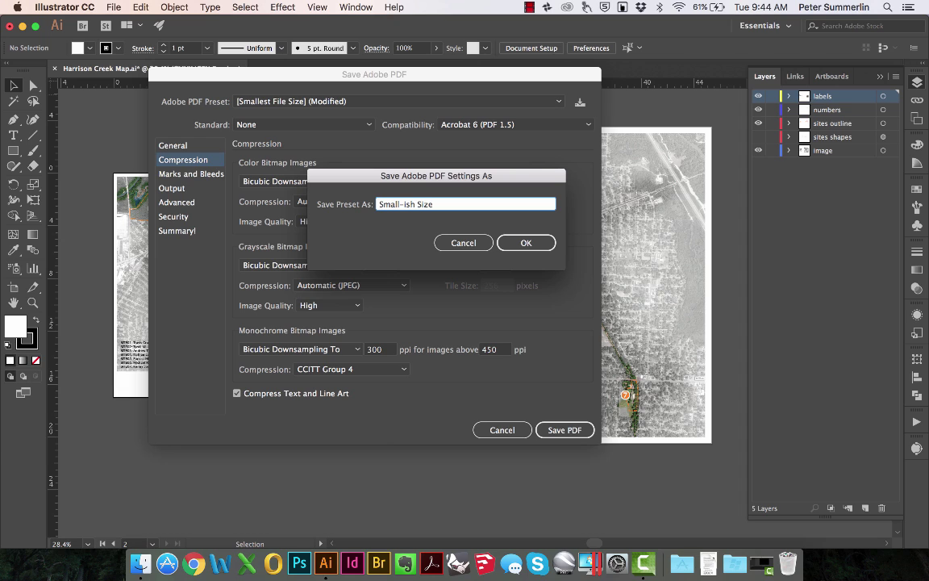
left_click(520, 249)
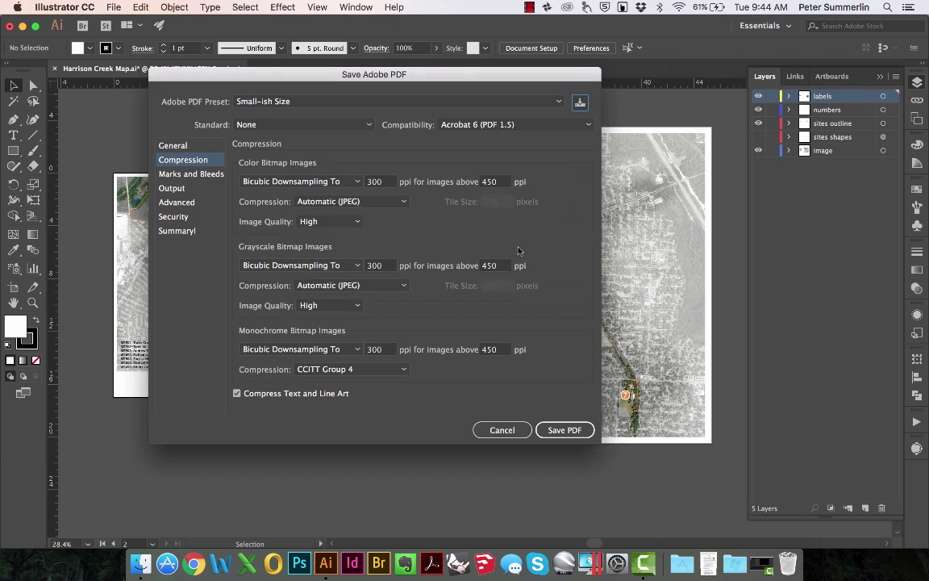
Accept the blend-space and editing-capabilities warnings and write the two-page PDF.
left_click(568, 434)
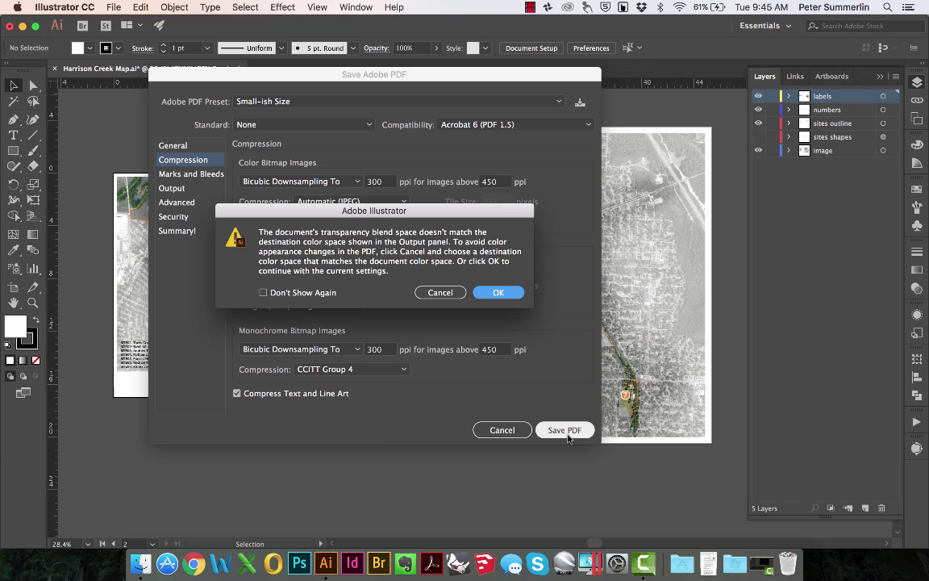
left_click(494, 292)
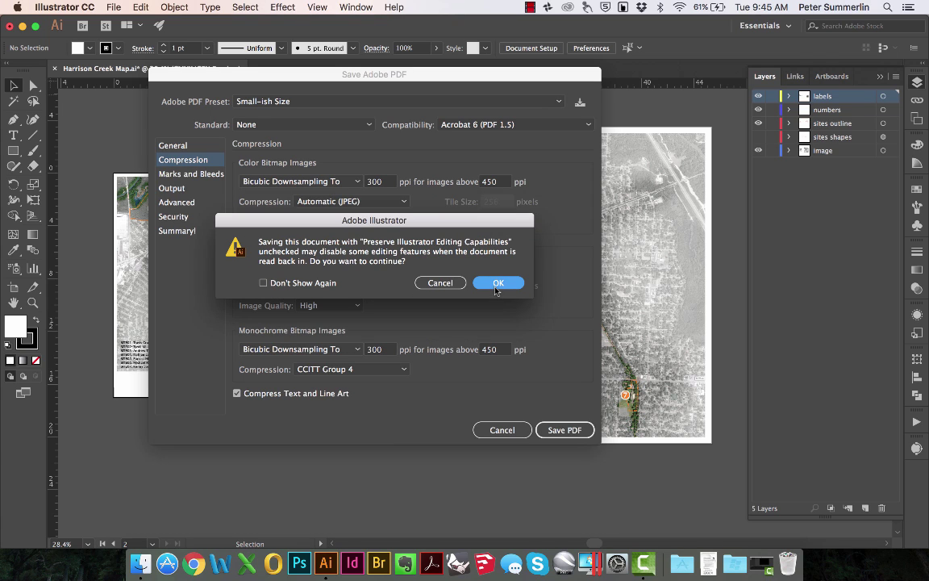
left_click(496, 288)
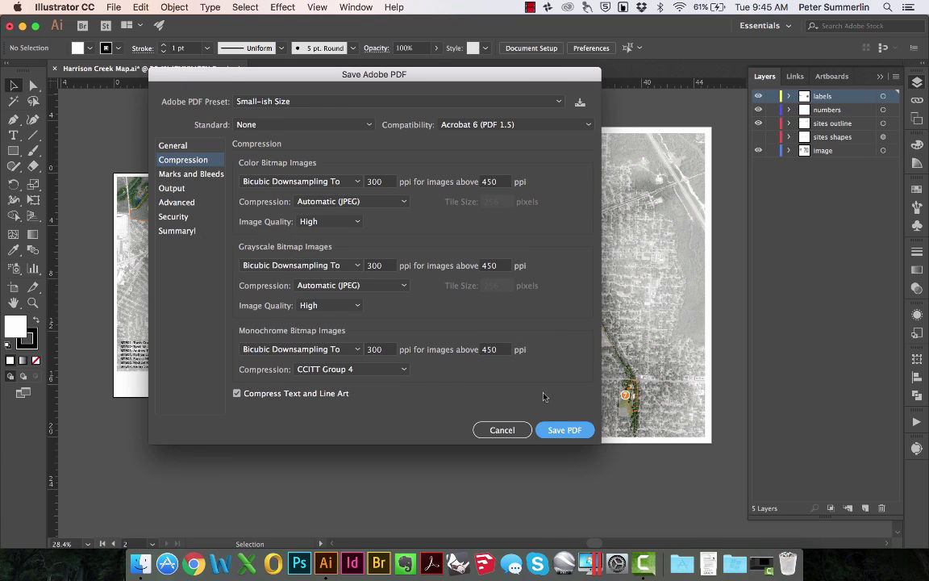
left_click(564, 430)
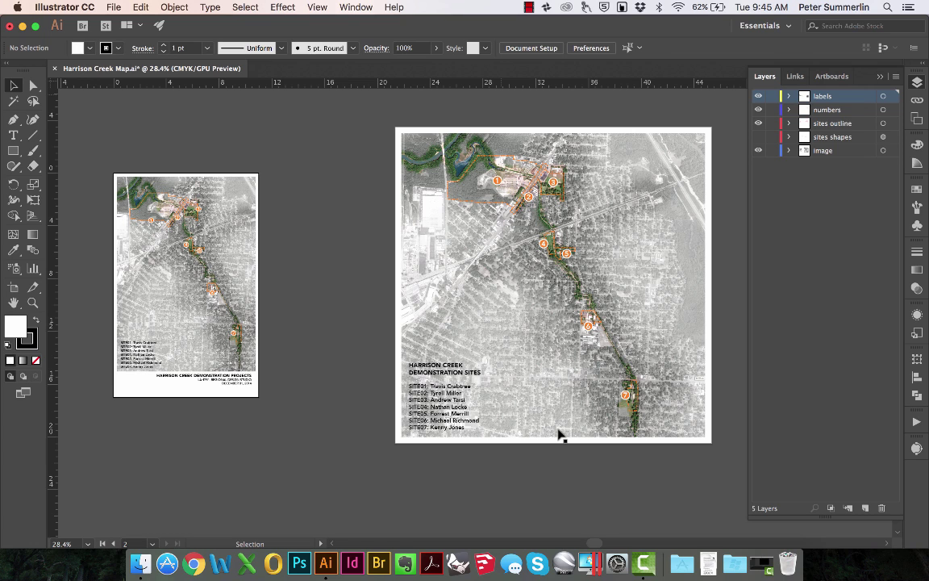
Open 'Harrison Creek Map copy.pdf' from Finder and scroll to check page 2.
left_click(141, 565)
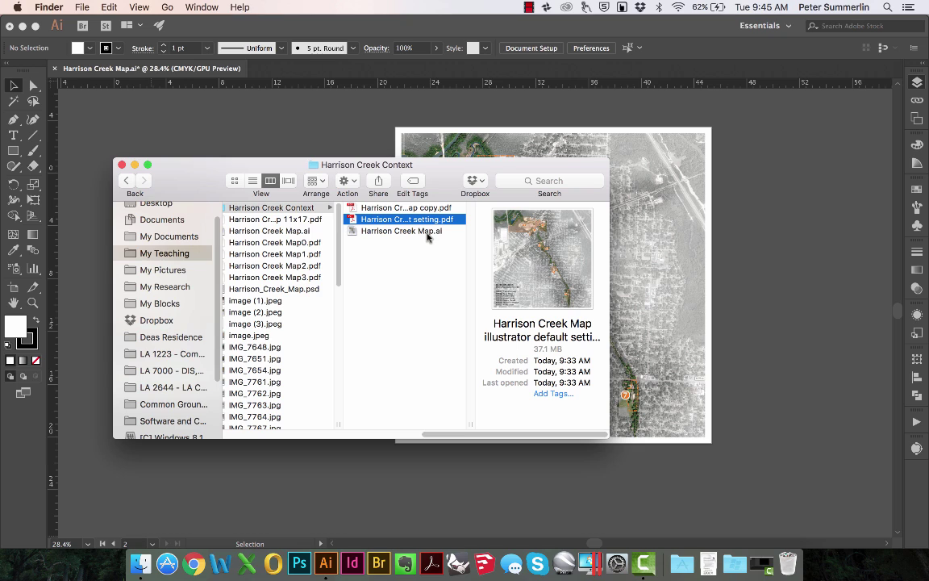
left_click(420, 209)
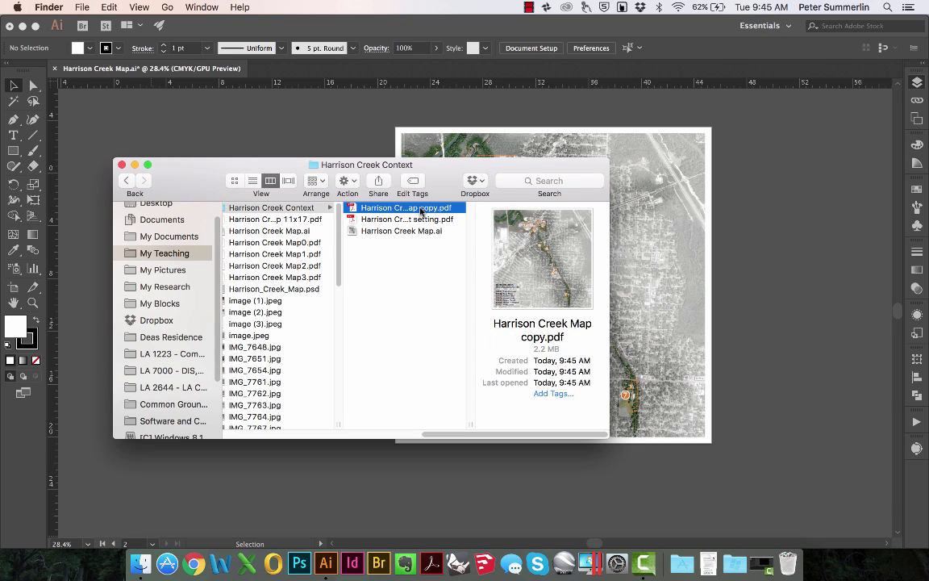
double_click(420, 209)
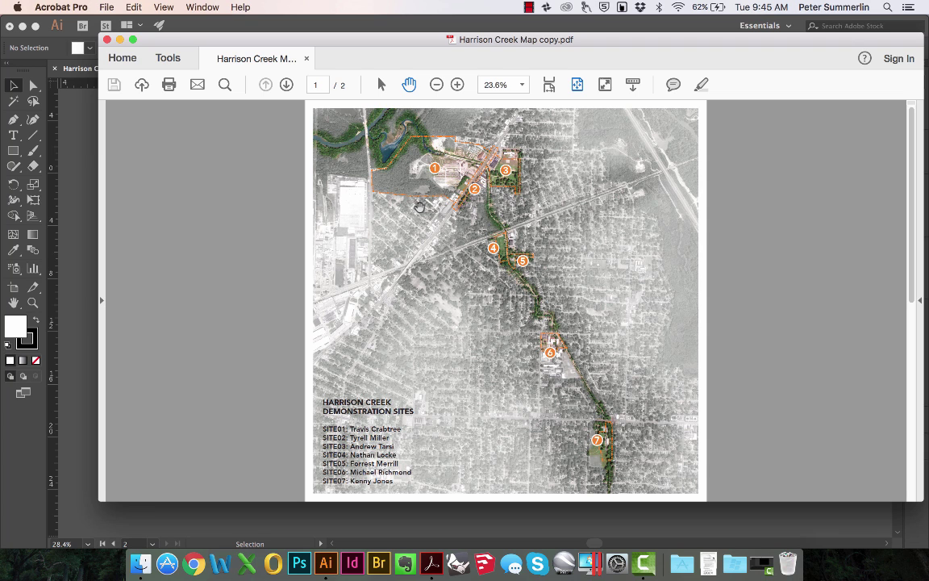
scroll(420, 206, "down", 3)
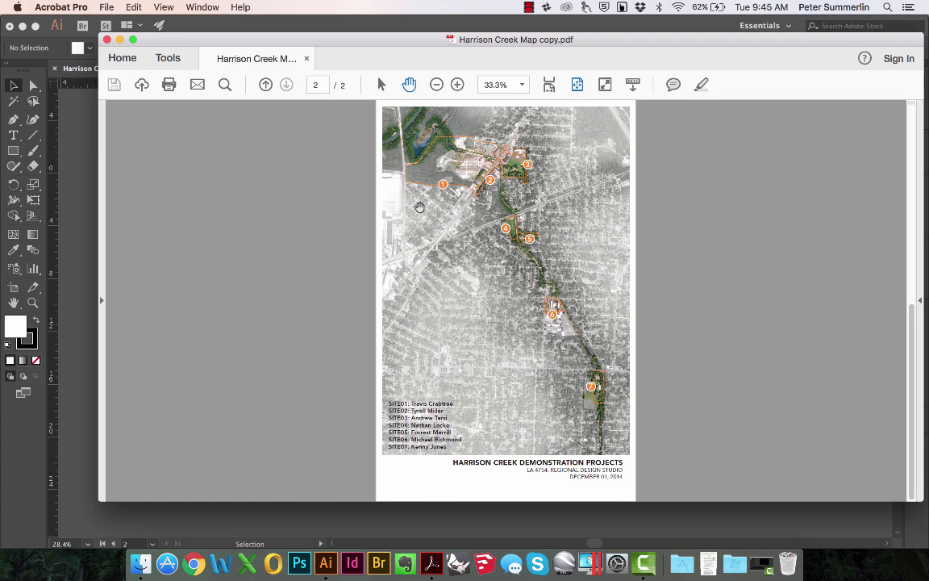
Close the copy PDF and select the illustrator default setting PDF in Finder.
left_click(306, 59)
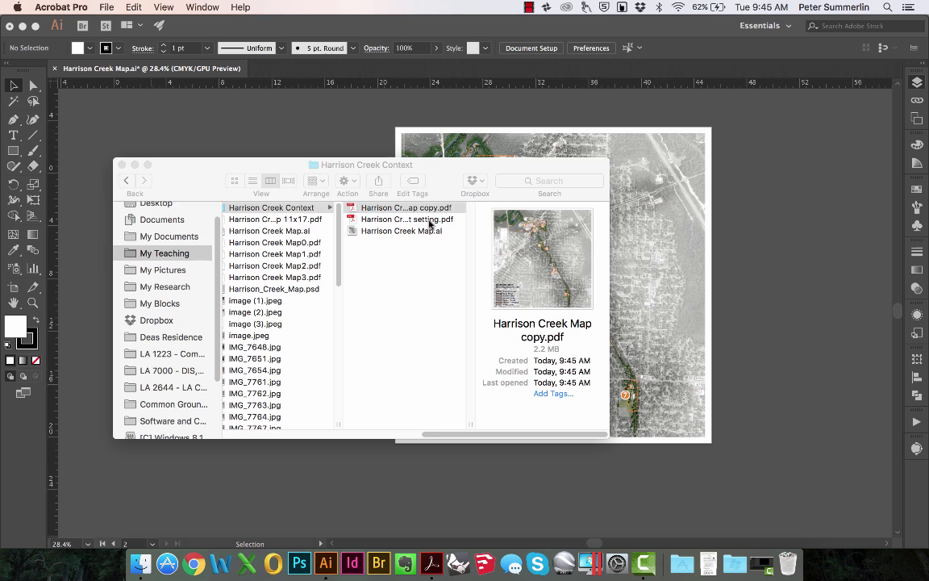
left_click(430, 223)
left_click(430, 219)
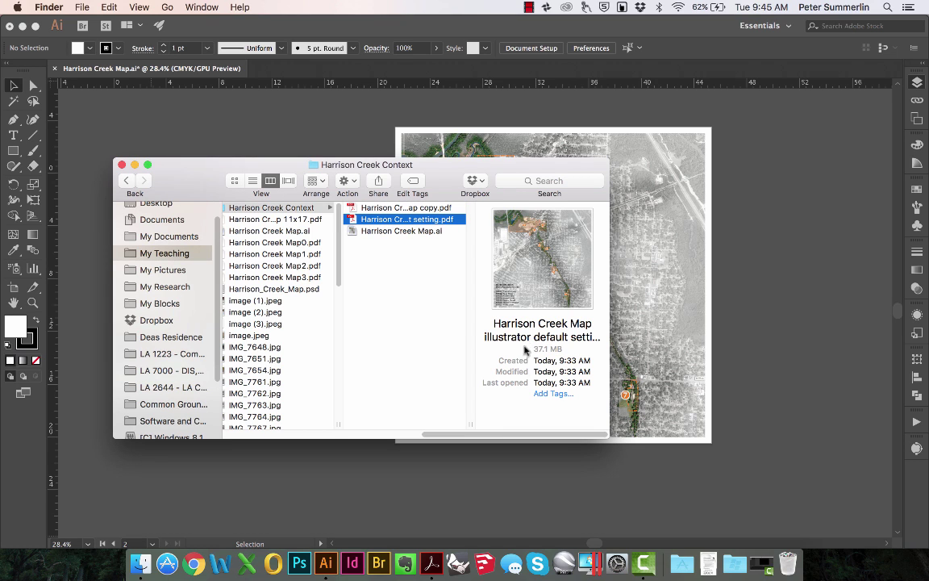
Open the map copy PDF and the default-settings PDF together as Acrobat tabs.
double_click(419, 212)
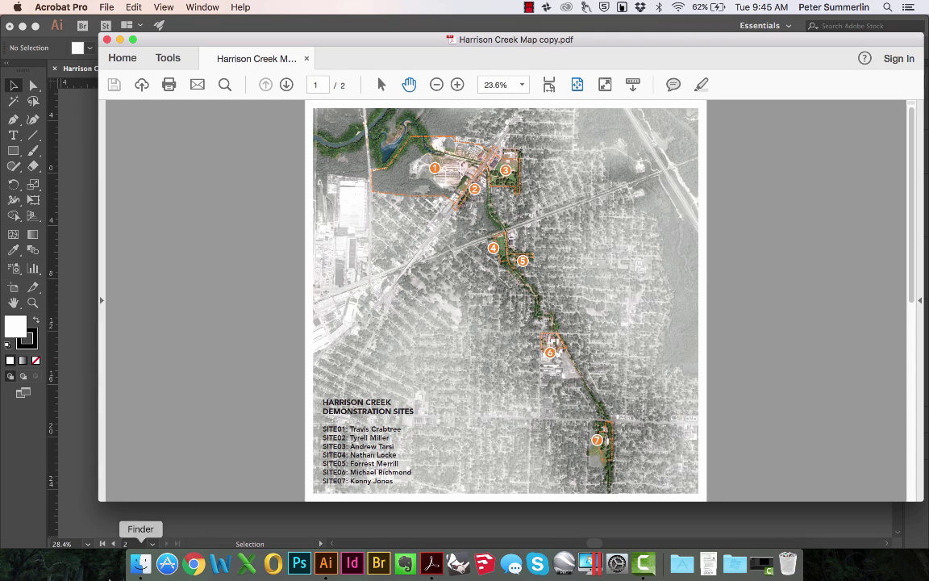
left_click(141, 564)
left_click(376, 221)
left_click(398, 217)
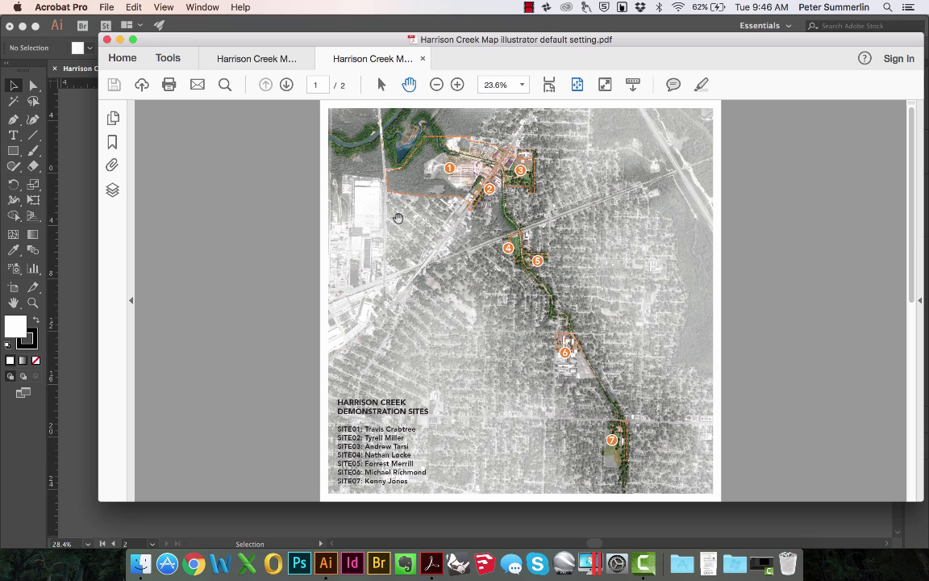
Zoom the default-settings PDF to 200% and return to the map copy tab.
left_click(523, 86)
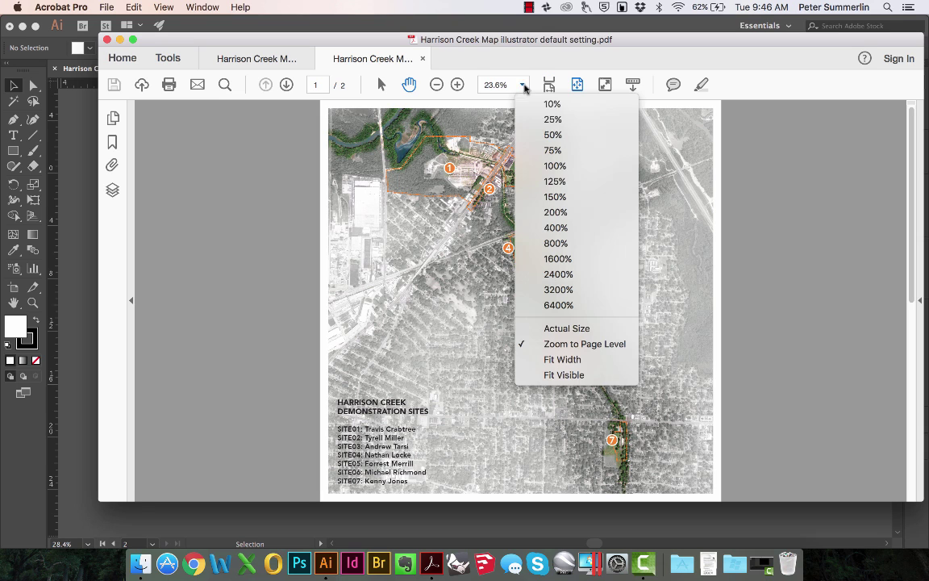
left_click(562, 212)
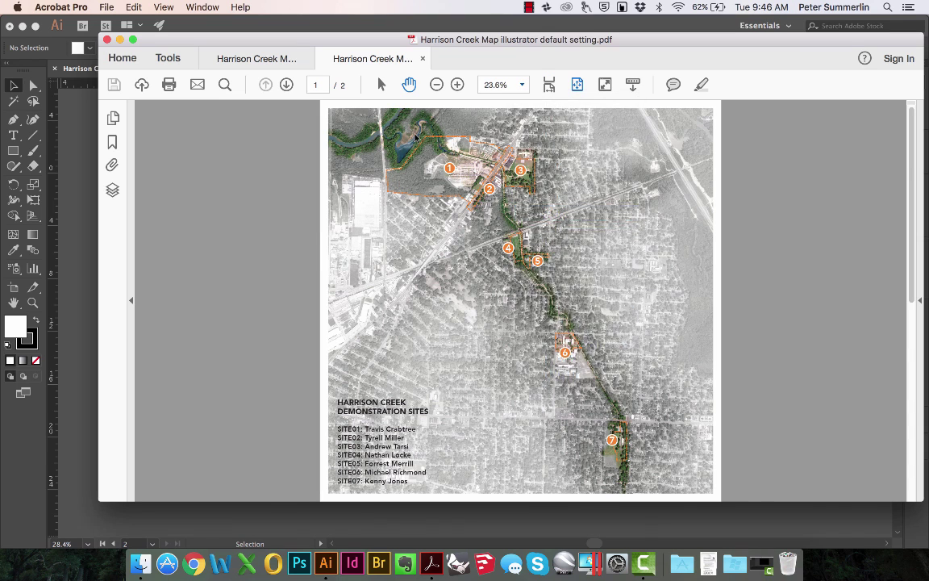
left_click(291, 58)
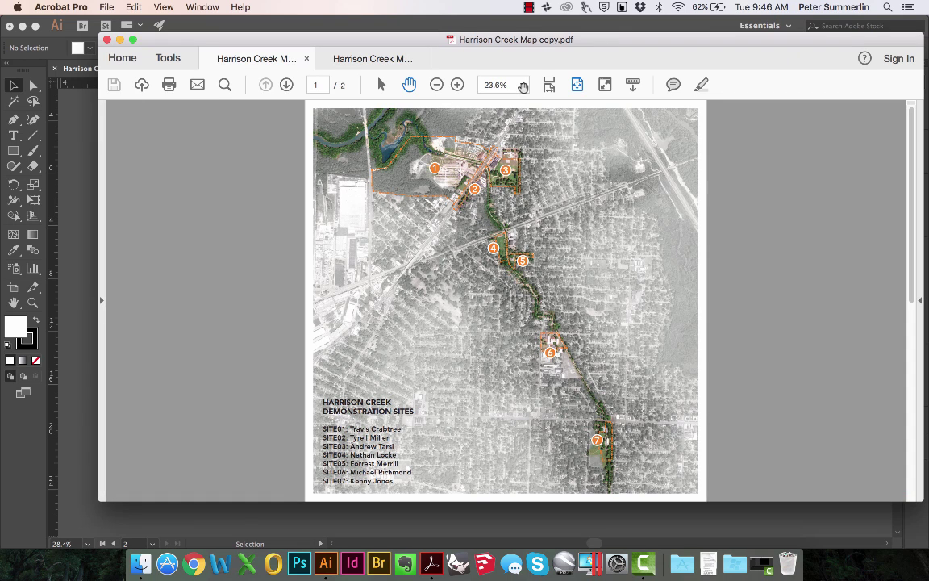
left_click(522, 84)
Zoom the map copy to 200%, then view the default-settings PDF to compare river and bridge detail.
left_click(440, 184)
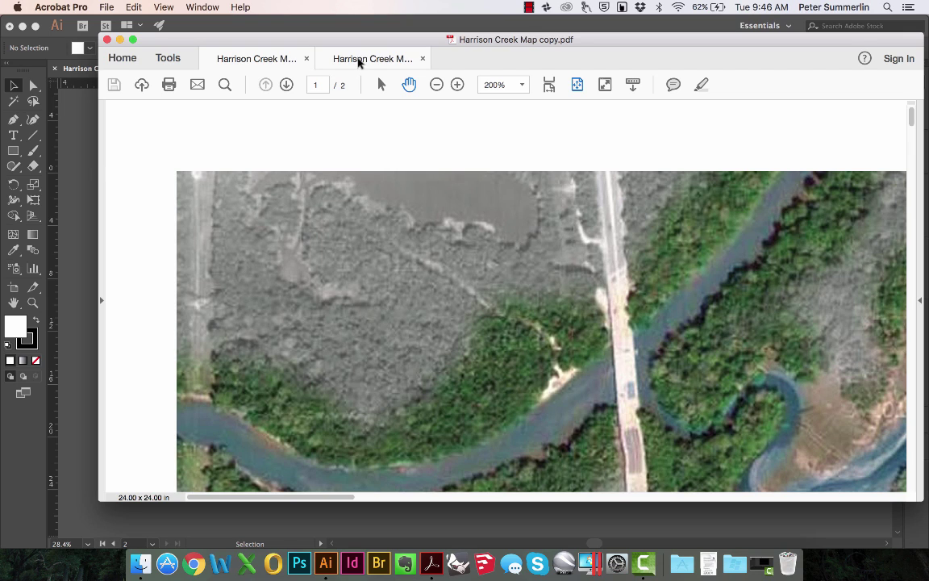
left_click(360, 63)
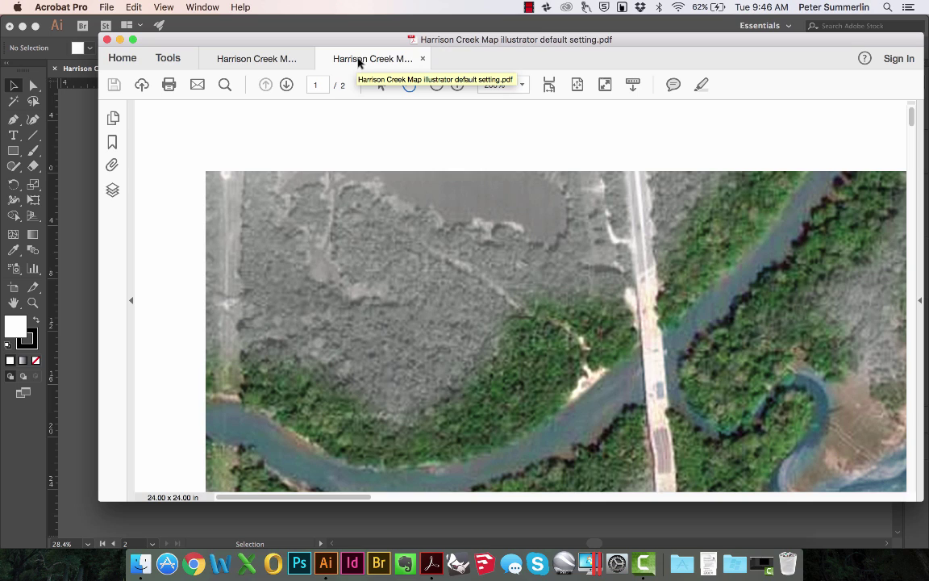